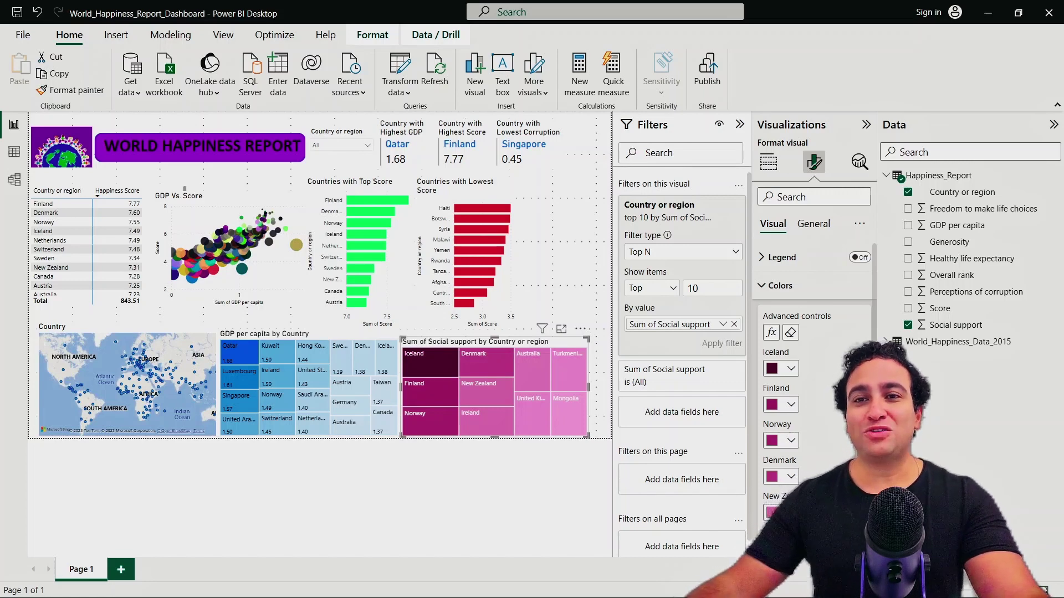
- Switch the Visualizations pane to Build visual and collapse the Filters pane
{"action": "left_click", "coordinate": [768, 162]}
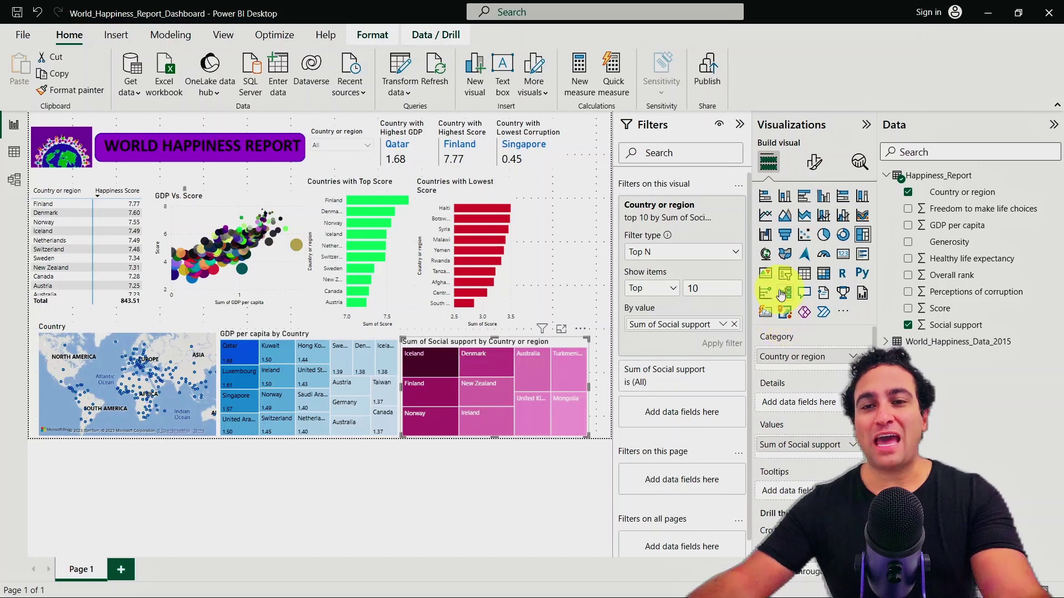
{"action": "left_click", "coordinate": [740, 125]}
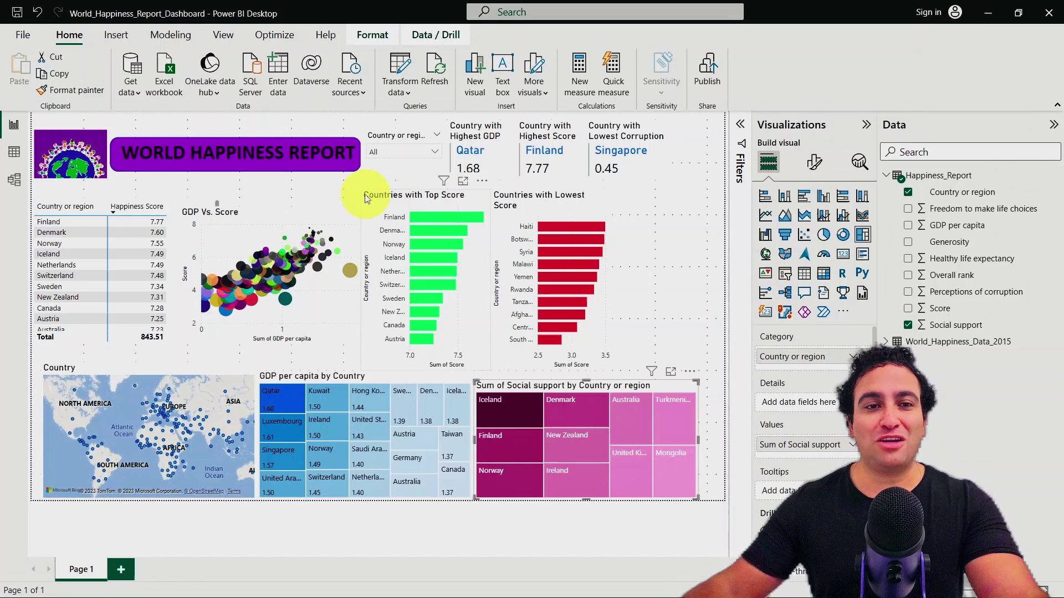
- Shift the Top Score, GDP Vs. Score and Lowest Score charts slightly left
{"action": "left_click", "coordinate": [405, 197]}
{"action": "left_click_drag", "start_coordinate": [405, 197], "coordinate": [402, 198]}
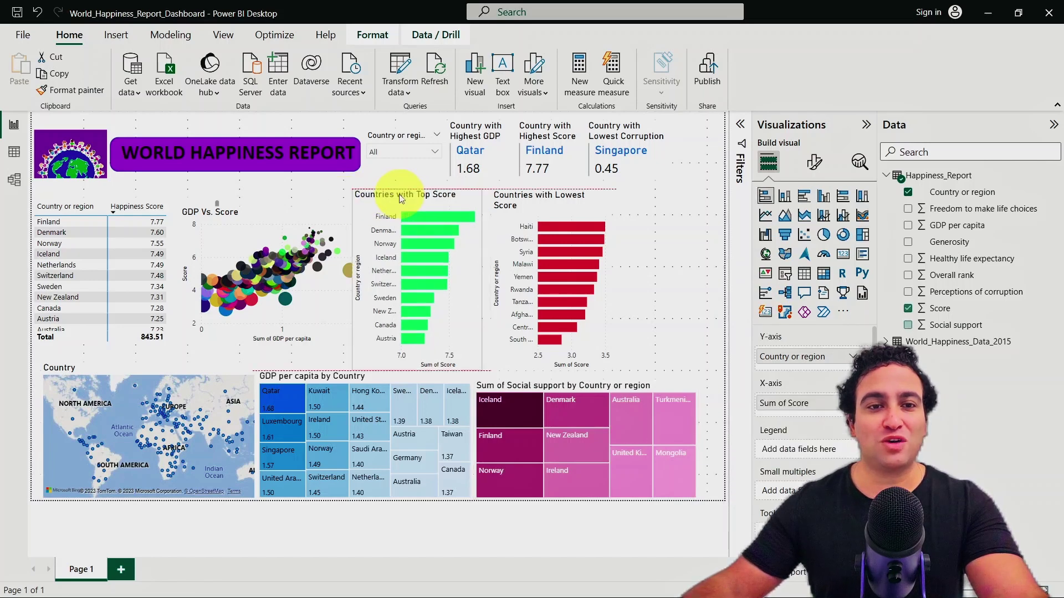
{"action": "left_click", "coordinate": [264, 216]}
{"action": "left_click_drag", "start_coordinate": [264, 217], "coordinate": [255, 217]}
{"action": "left_click_drag", "start_coordinate": [528, 216], "coordinate": [519, 216]}
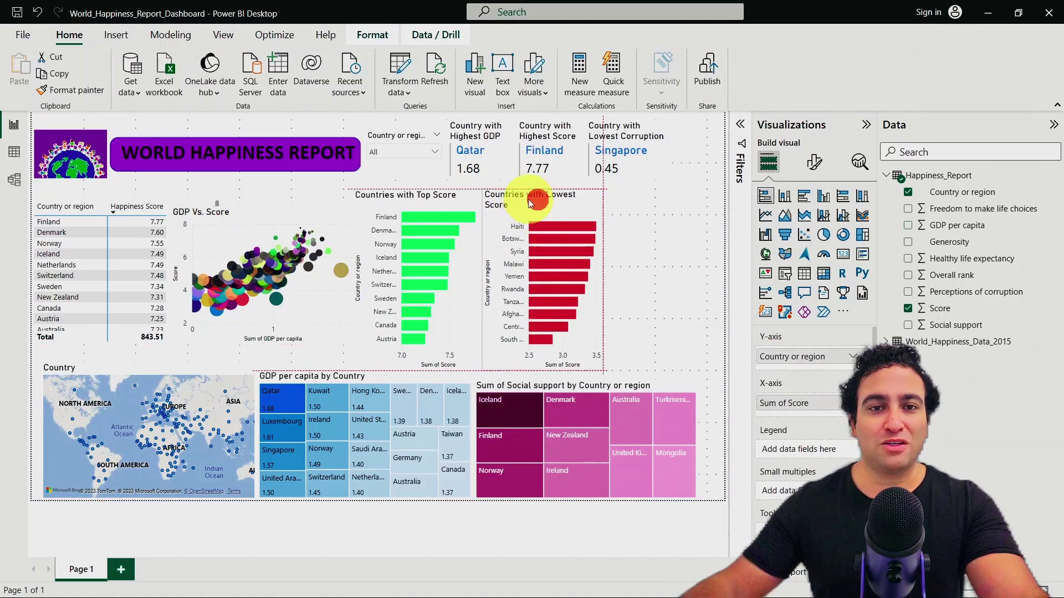
- Narrow the Top Score and Lowest Score bar charts, placing Lowest Score beside Top Score
{"action": "left_click", "coordinate": [472, 361]}
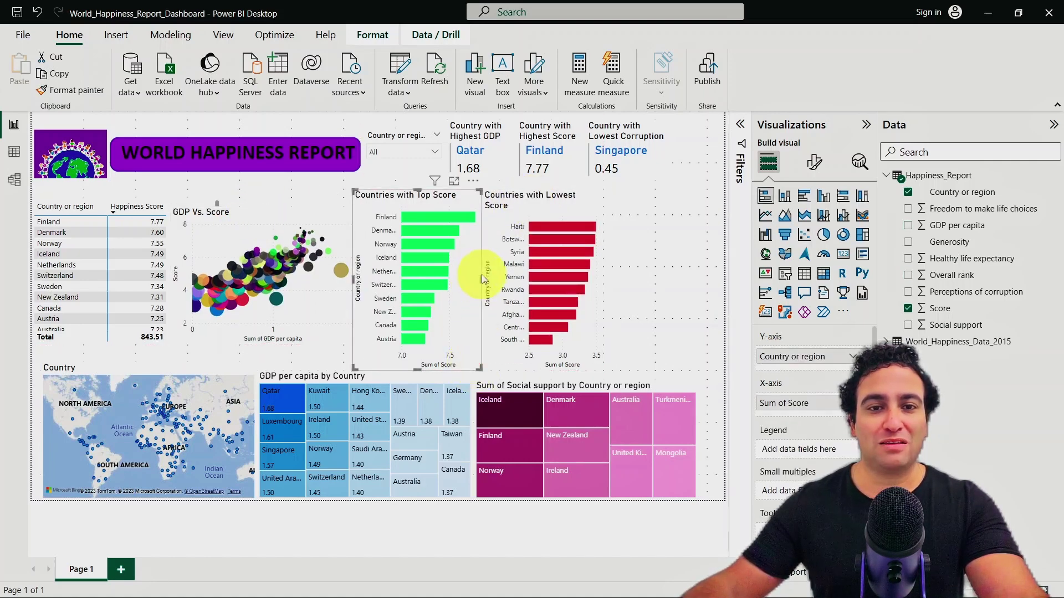
{"action": "left_click_drag", "start_coordinate": [482, 275], "coordinate": [458, 278]}
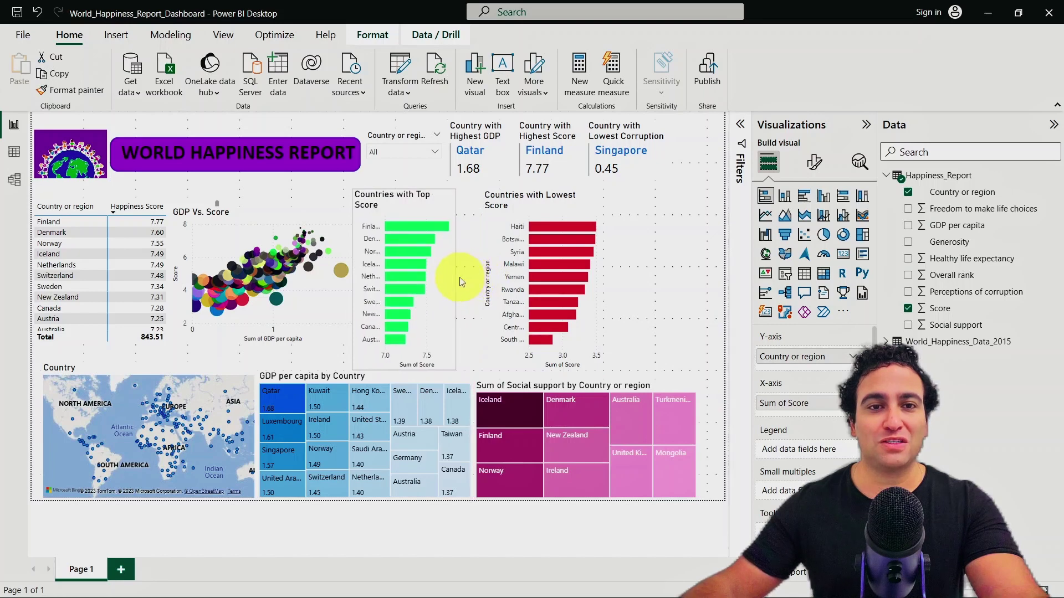
{"action": "left_click", "coordinate": [543, 215]}
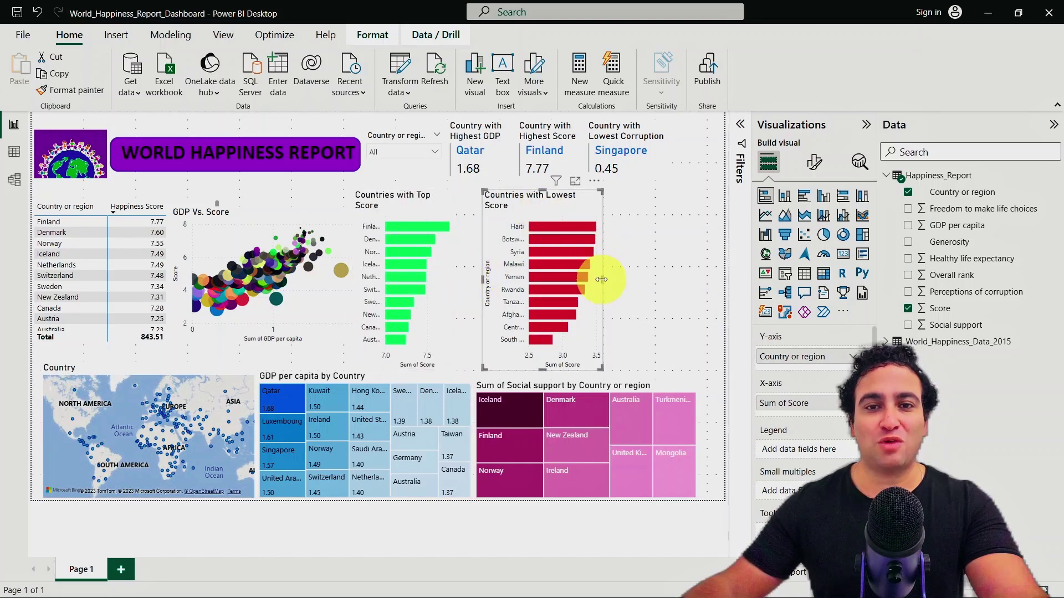
{"action": "left_click_drag", "start_coordinate": [603, 278], "coordinate": [586, 279]}
{"action": "left_click_drag", "start_coordinate": [518, 199], "coordinate": [501, 200]}
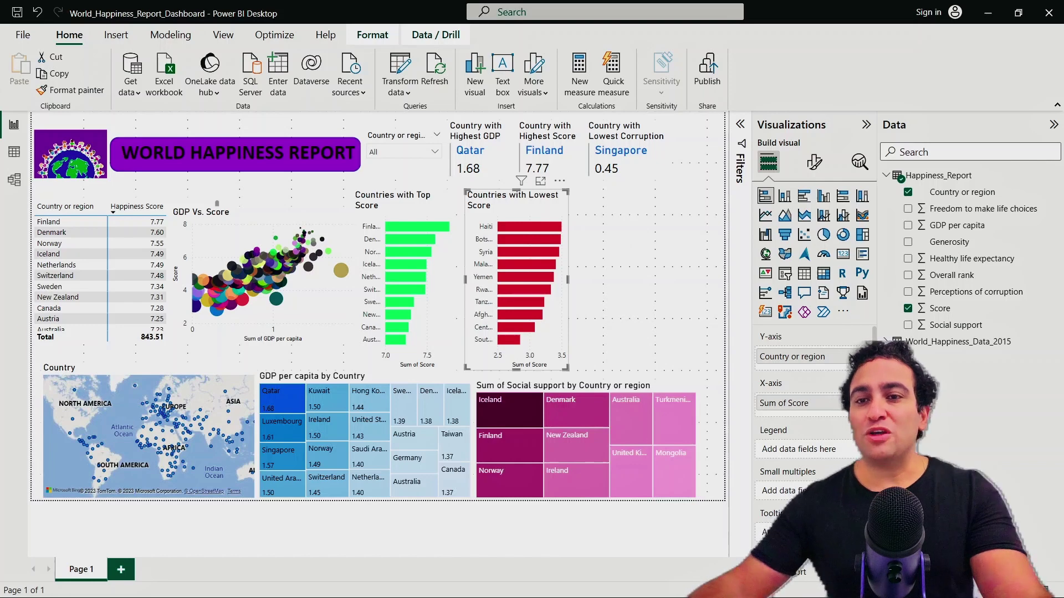
- Add an empty Key influencers visual right of the Countries with Lowest Score chart
{"action": "left_click", "coordinate": [632, 245]}
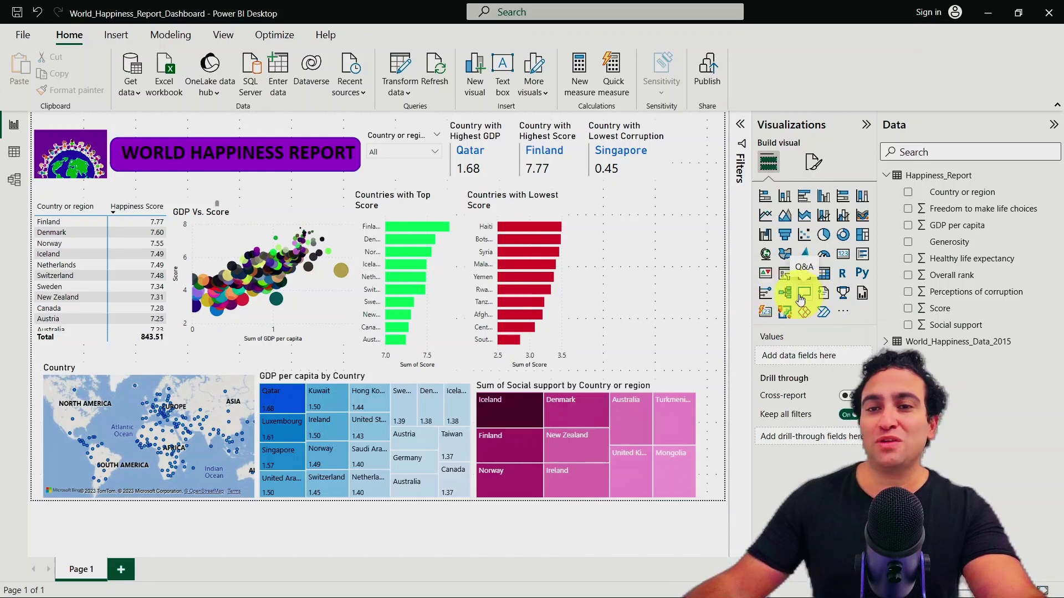
{"action": "left_click", "coordinate": [682, 278]}
{"action": "left_click", "coordinate": [765, 296]}
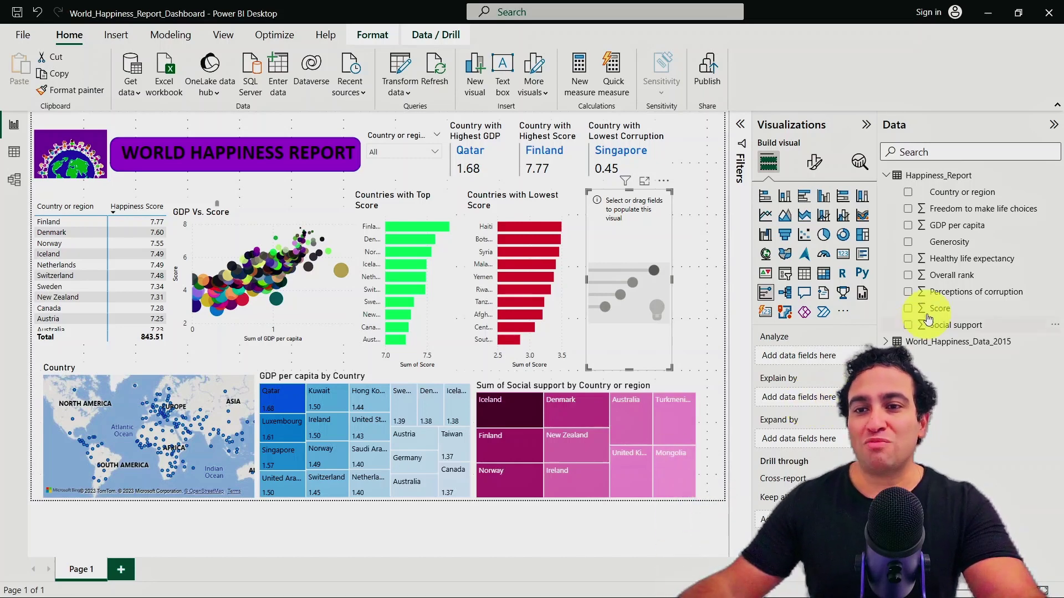
- Analyze Score in Key influencers, explained by Freedom to make life choices and GDP per capita
{"action": "left_click_drag", "start_coordinate": [936, 309], "coordinate": [814, 358]}
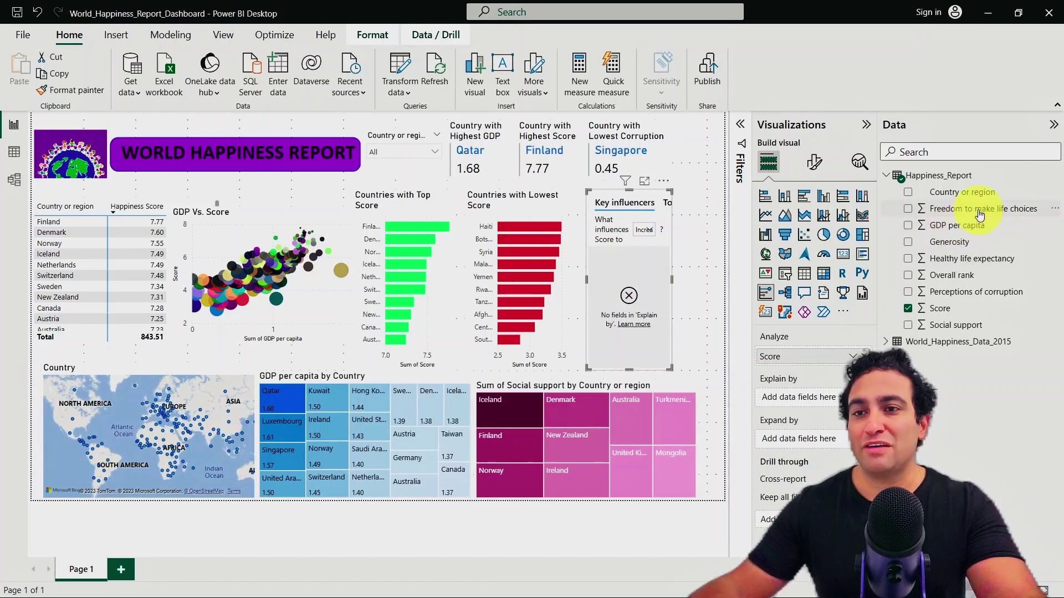
{"action": "left_click_drag", "start_coordinate": [978, 212], "coordinate": [809, 394]}
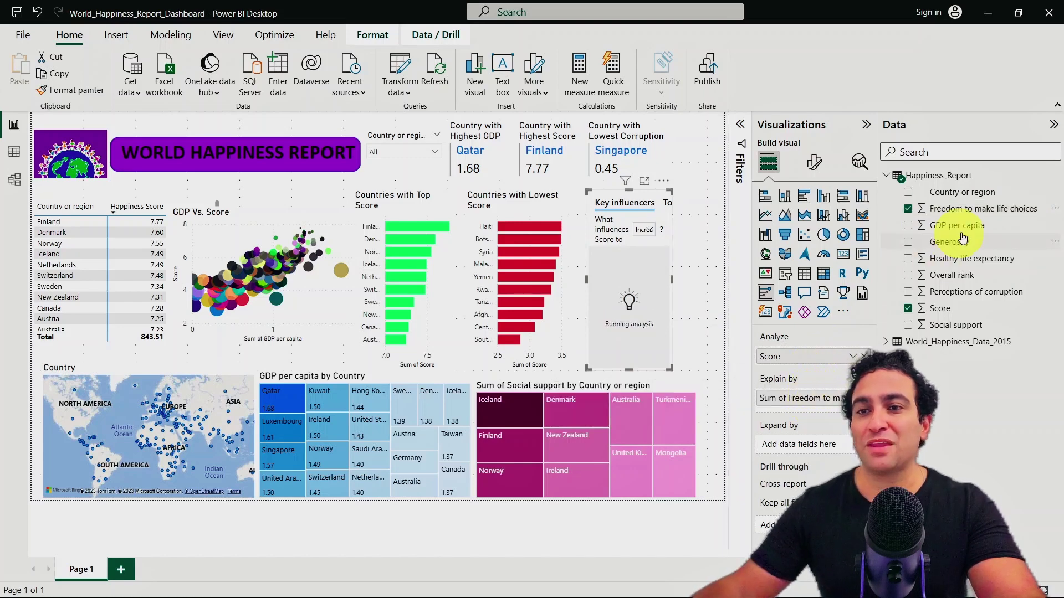
{"action": "left_click_drag", "start_coordinate": [962, 225], "coordinate": [874, 293]}
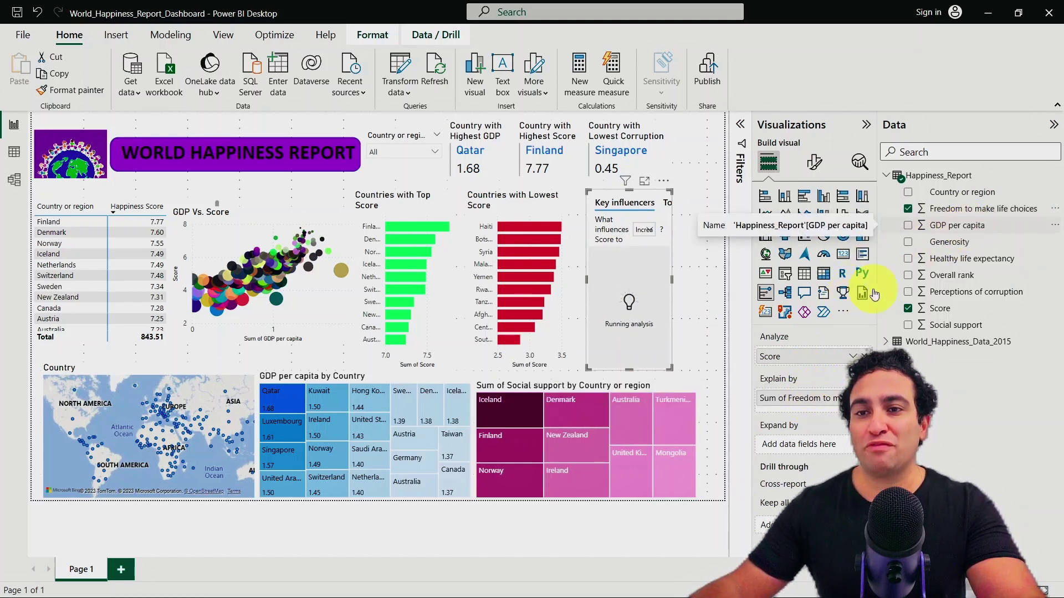
{"action": "left_click_drag", "start_coordinate": [974, 221], "coordinate": [828, 410]}
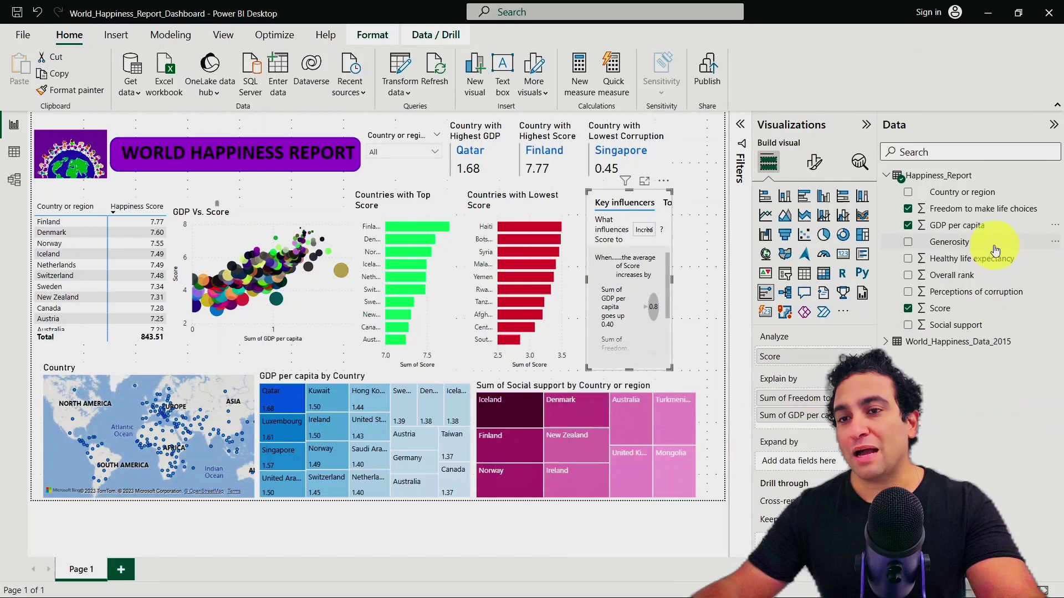
- Add Generosity, Healthy life expectancy, Perceptions of corruption and Social support, then widen the visual
{"action": "left_click_drag", "start_coordinate": [948, 244], "coordinate": [823, 427]}
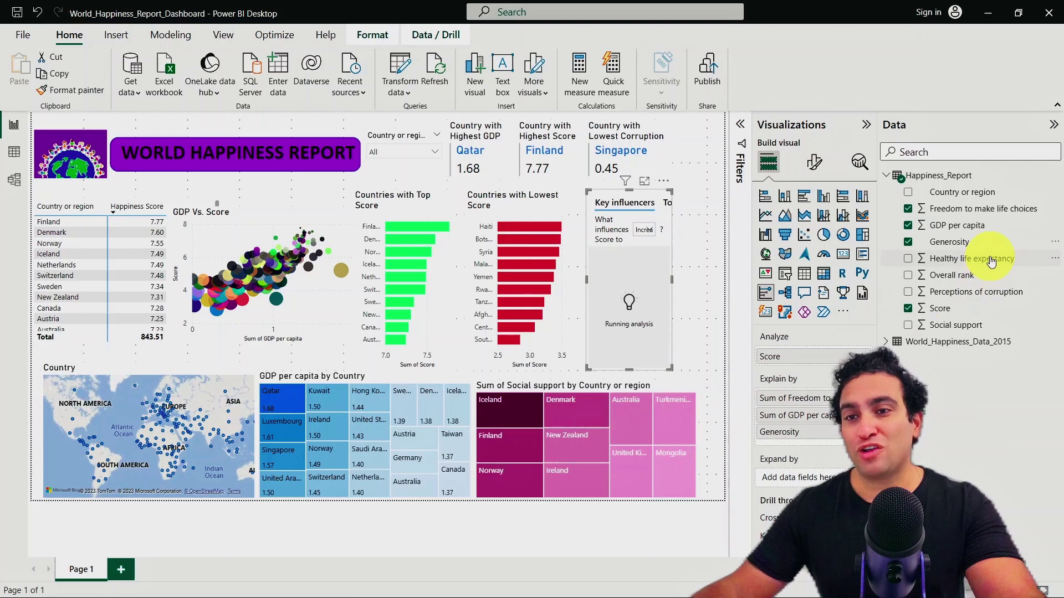
{"action": "mouse_move", "coordinate": [991, 260]}
{"action": "left_mouse_down"}
{"action": "mouse_move", "coordinate": [818, 409]}
{"action": "mouse_move", "coordinate": [834, 444]}
{"action": "mouse_move", "coordinate": [821, 445]}
{"action": "left_mouse_up"}
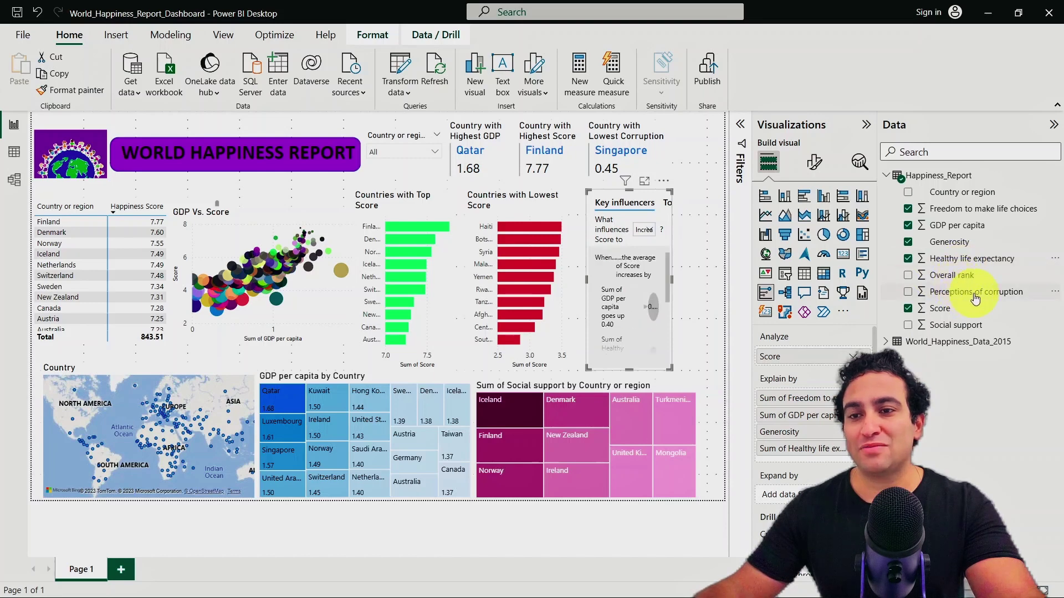
{"action": "left_click_drag", "start_coordinate": [976, 292], "coordinate": [830, 459]}
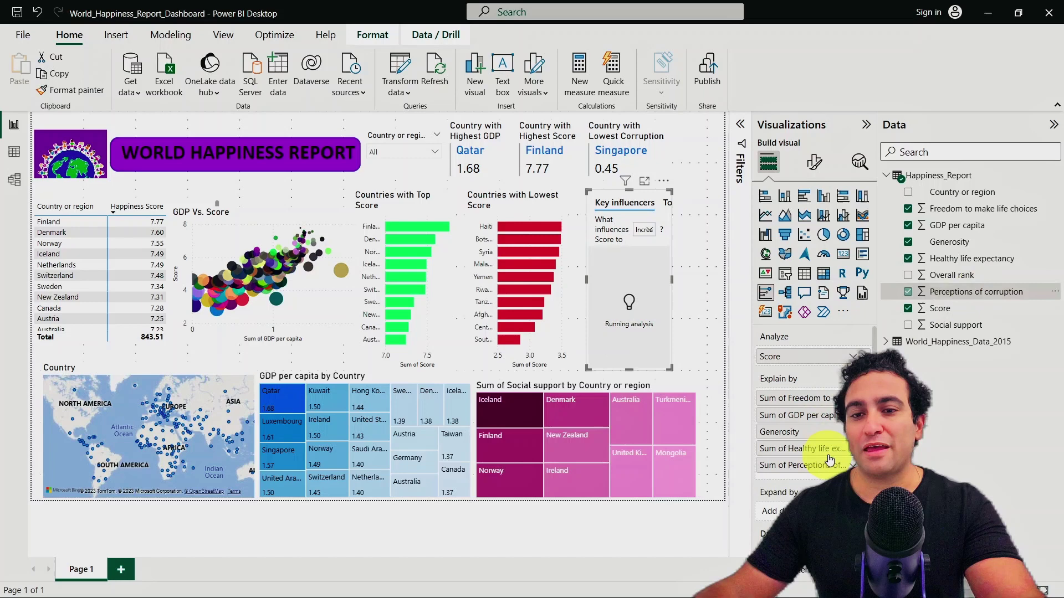
{"action": "left_click_drag", "start_coordinate": [973, 326], "coordinate": [976, 325]}
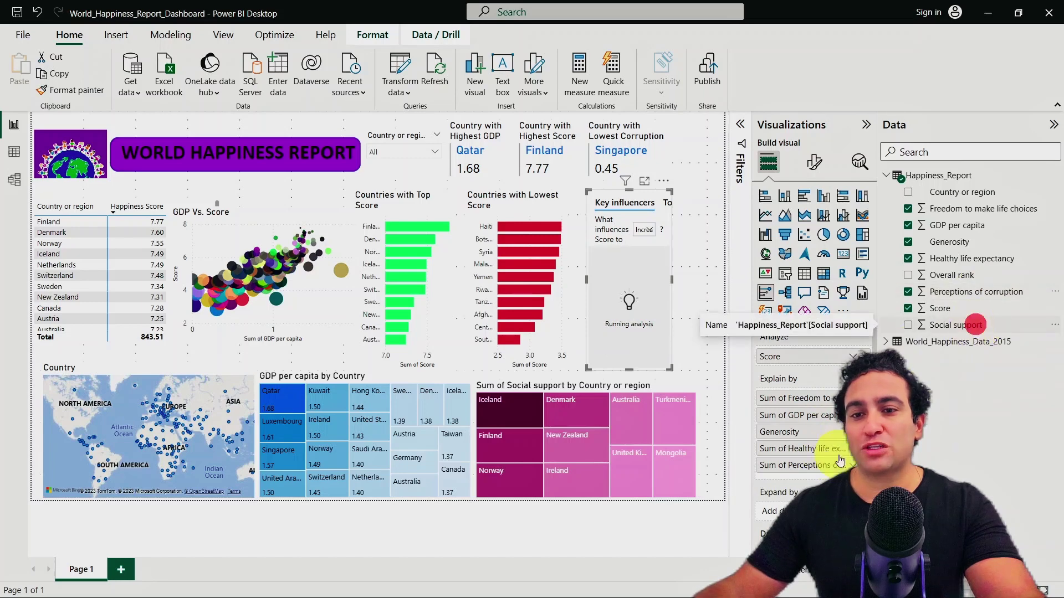
{"action": "left_click_drag", "start_coordinate": [840, 460], "coordinate": [815, 472]}
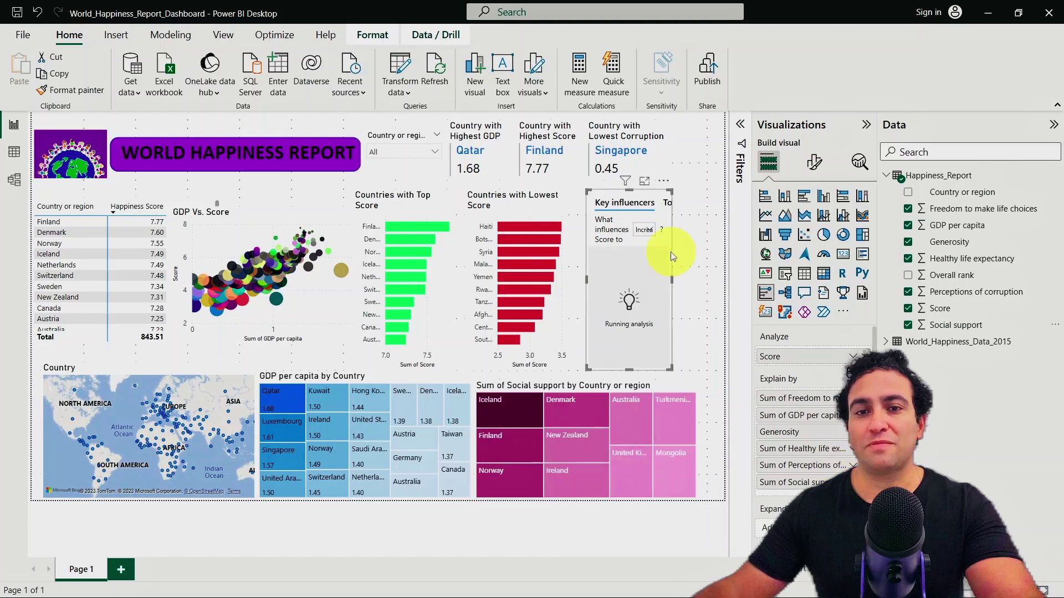
{"action": "left_click_drag", "start_coordinate": [672, 278], "coordinate": [728, 284]}
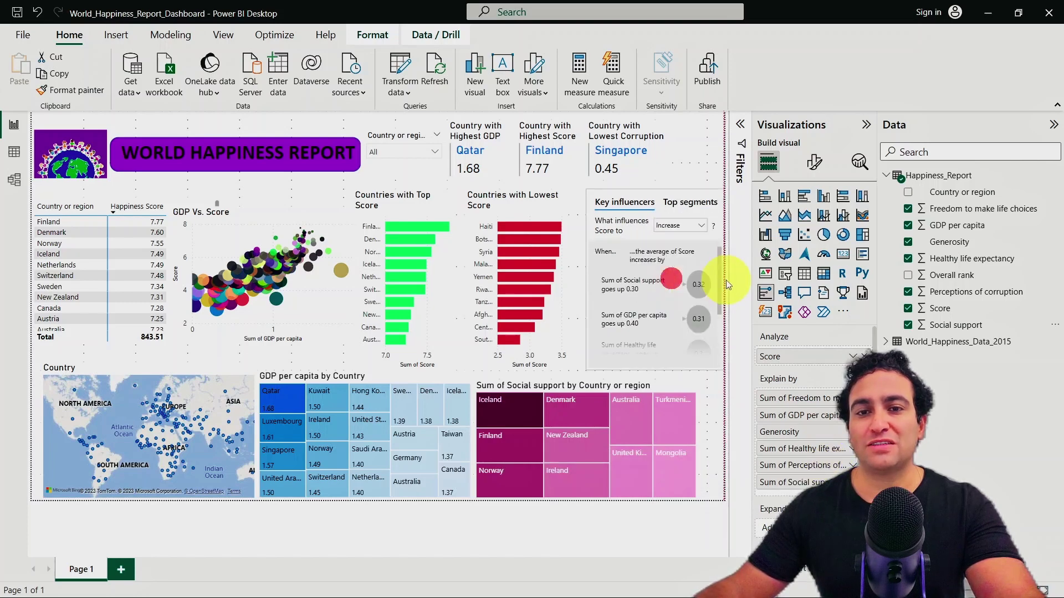
{"action": "left_click", "coordinate": [590, 283]}
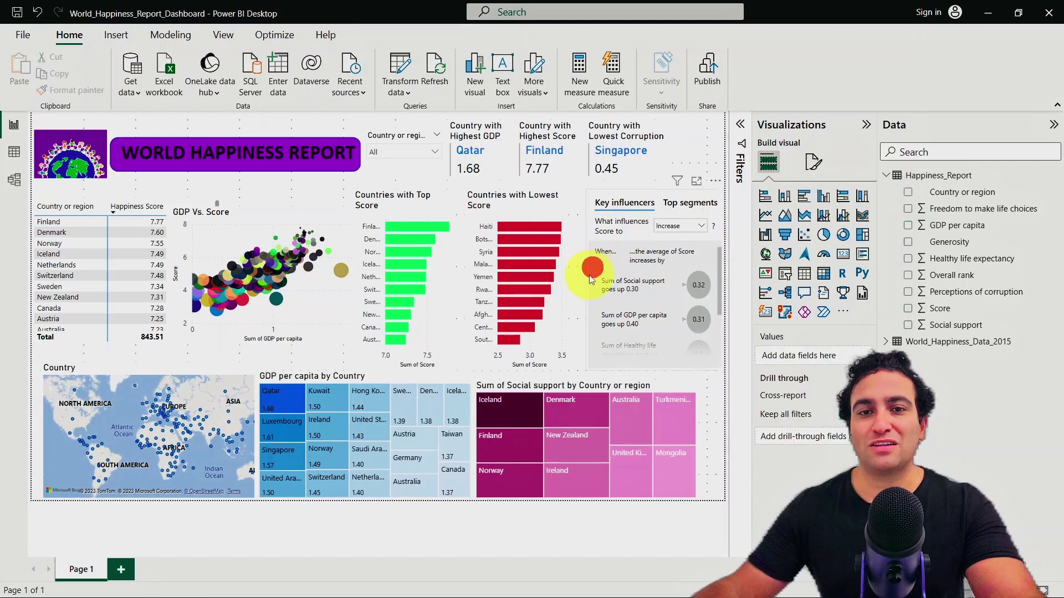
{"action": "left_click_drag", "start_coordinate": [590, 283], "coordinate": [344, 289]}
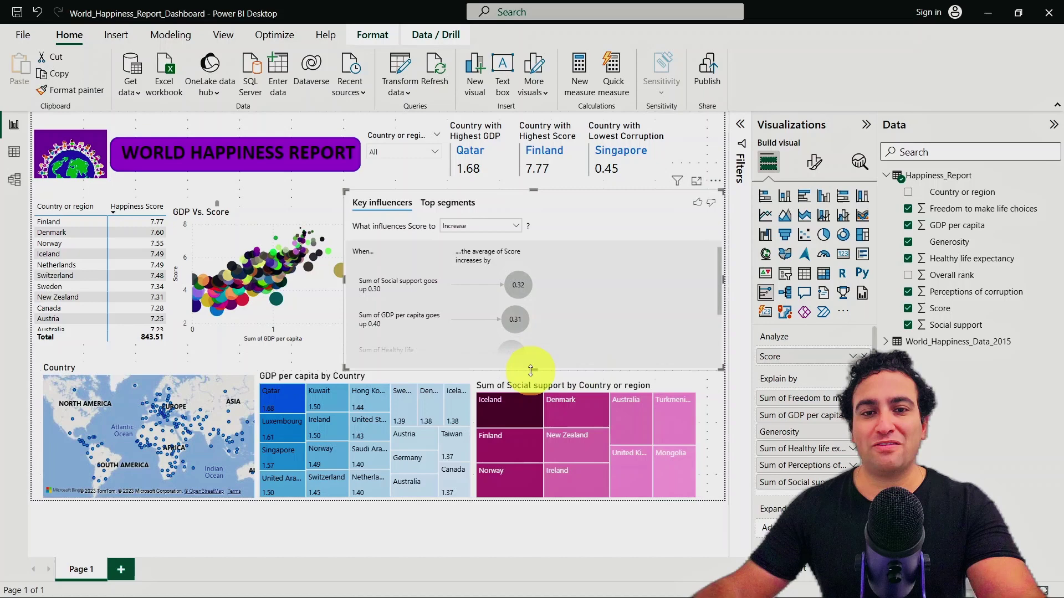
{"action": "left_click_drag", "start_coordinate": [531, 371], "coordinate": [524, 467]}
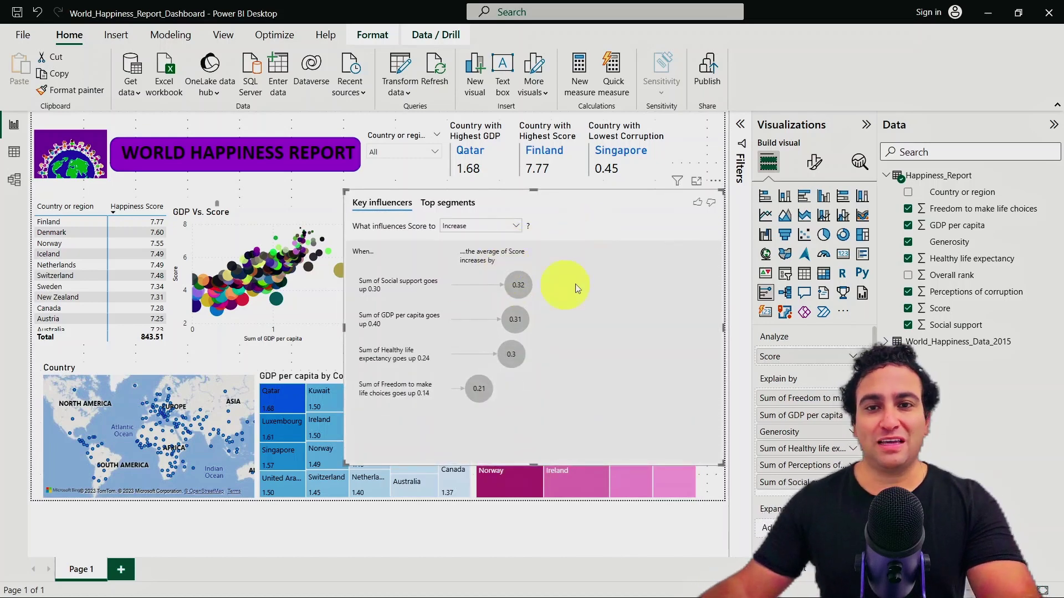
{"action": "scroll", "coordinate": [457, 279], "scroll_direction": "up", "scroll_amount": 1}
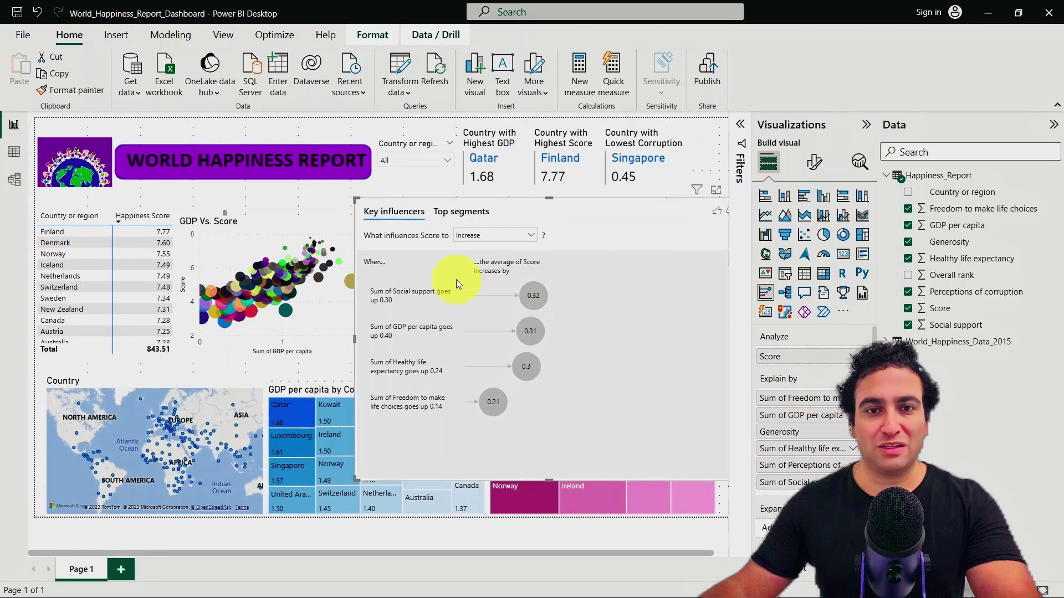
{"action": "left_click_drag", "start_coordinate": [482, 209], "coordinate": [439, 211]}
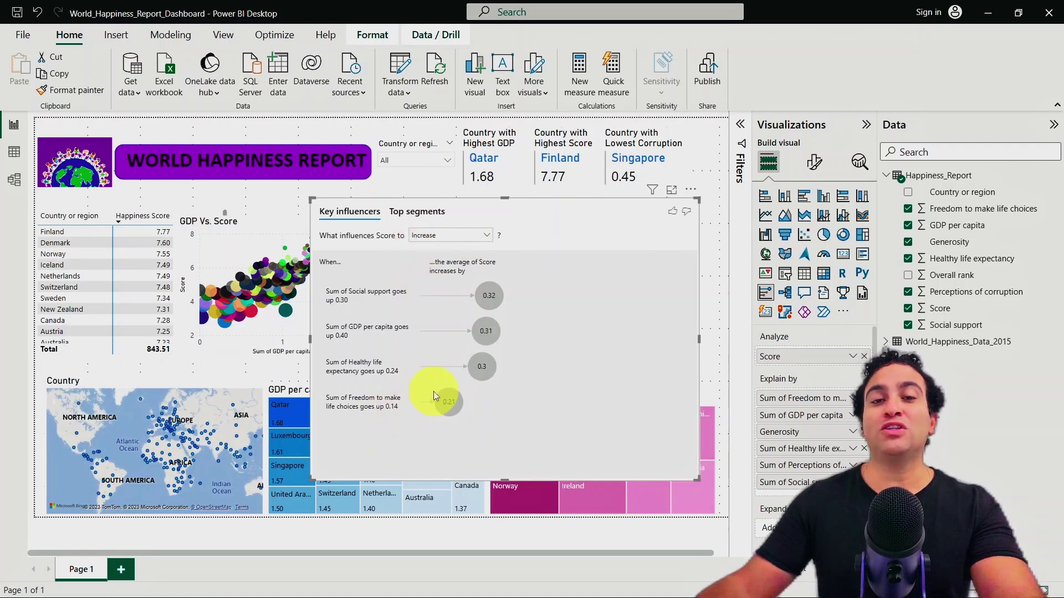
- Review what makes Score decrease, then set the analysis back to Score increasing
{"action": "left_click", "coordinate": [451, 239]}
{"action": "left_click", "coordinate": [450, 261]}
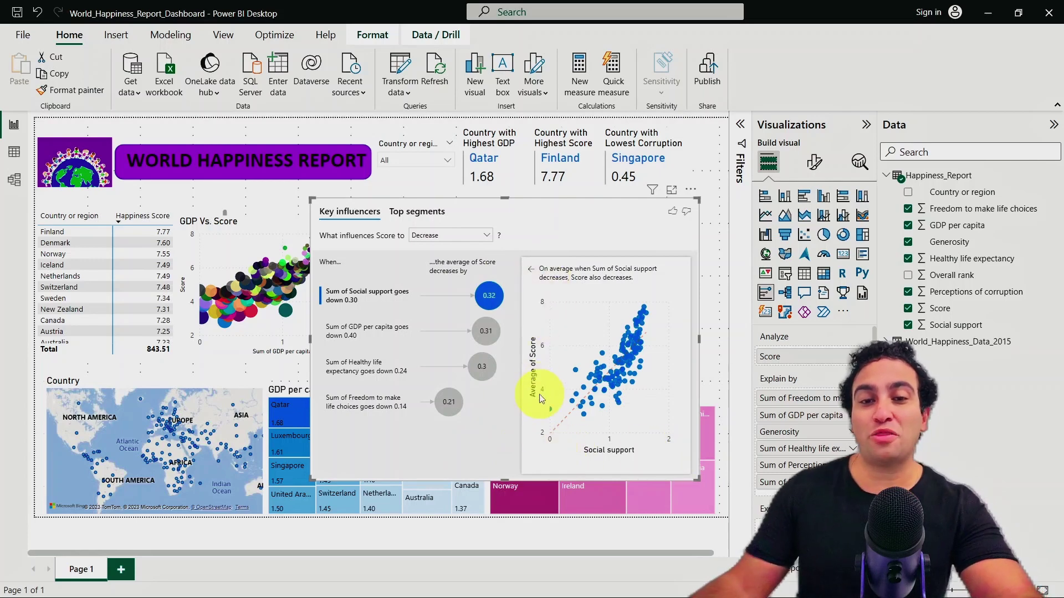
{"action": "left_click", "coordinate": [458, 237]}
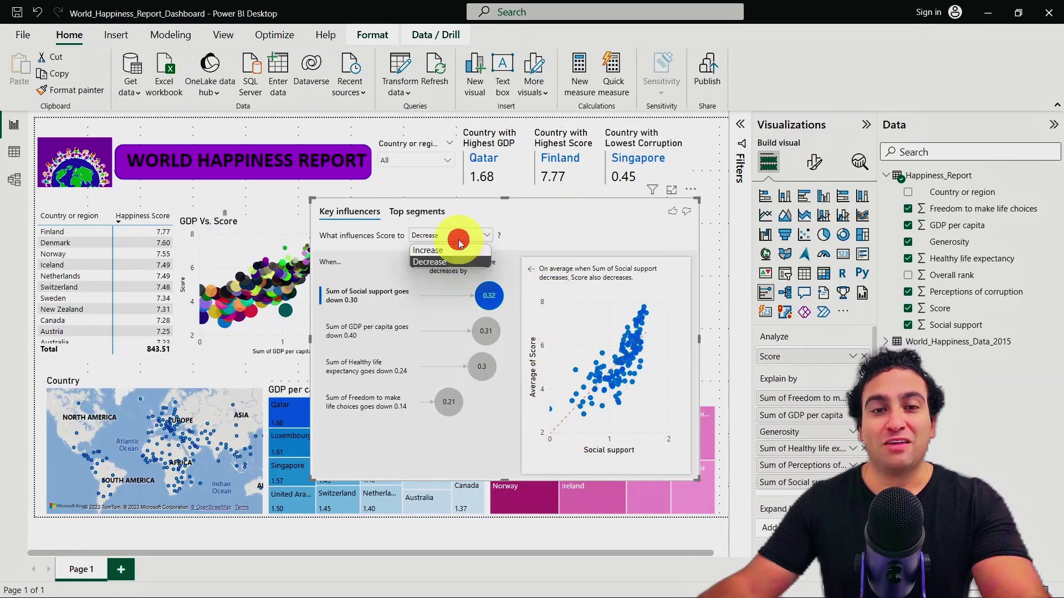
{"action": "left_click", "coordinate": [458, 255]}
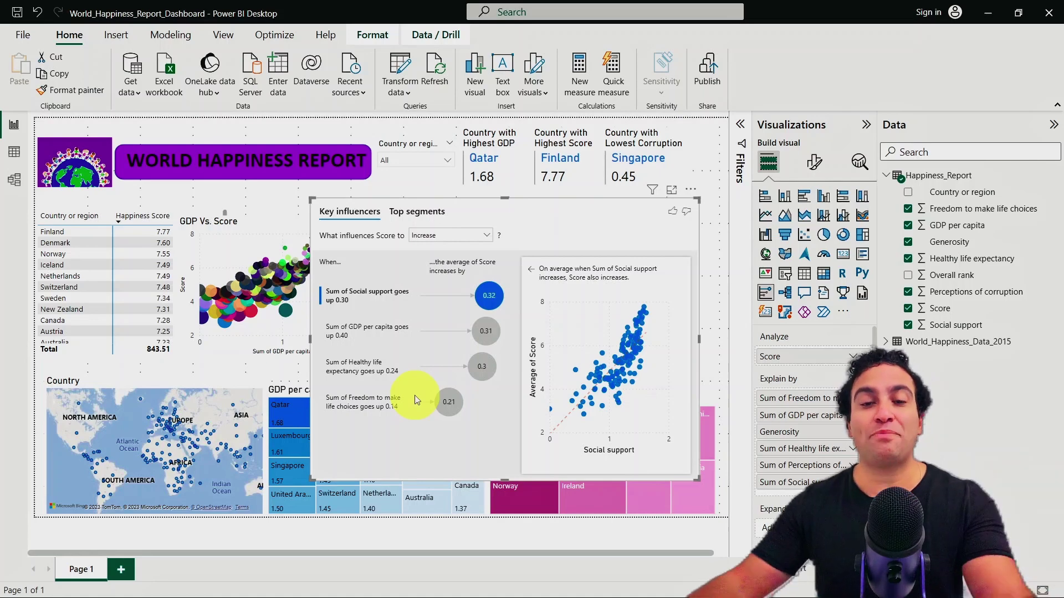
- Show Top segments and inspect Segment 1, then Segment 2 (average Score 6.77)
{"action": "left_click", "coordinate": [421, 216]}
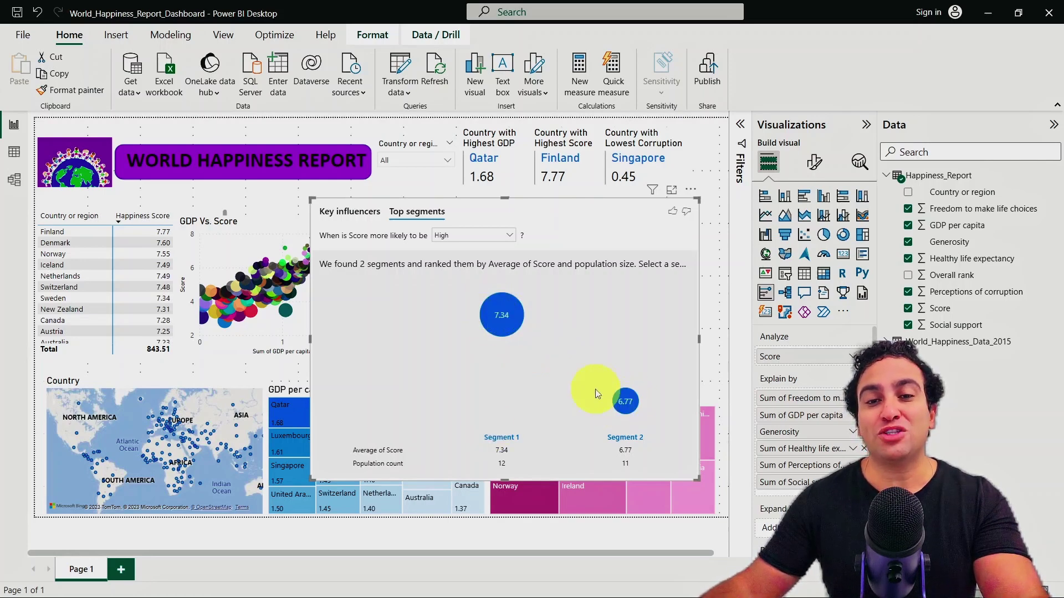
{"action": "left_click", "coordinate": [502, 314]}
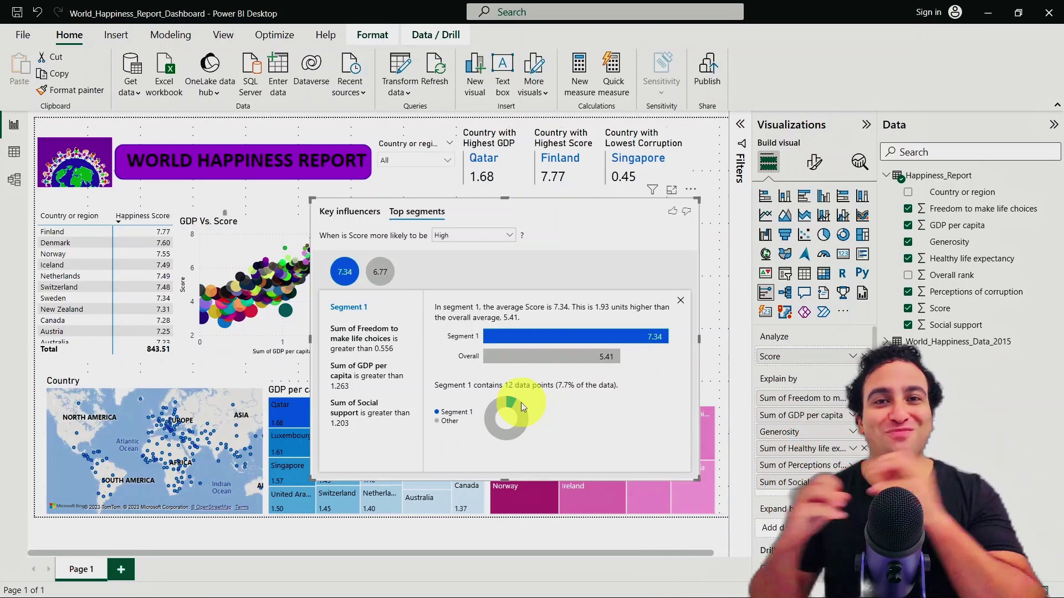
{"action": "left_click", "coordinate": [382, 272]}
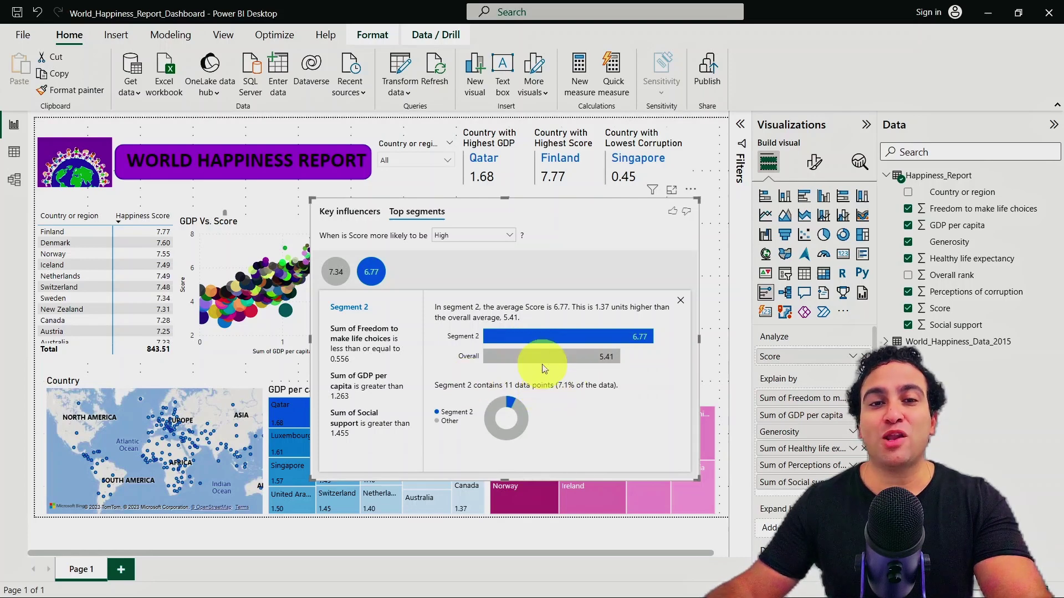
- Show low-Score segments, inspect Segments 1 and 2, then return to Key influencers
{"action": "left_click", "coordinate": [509, 238]}
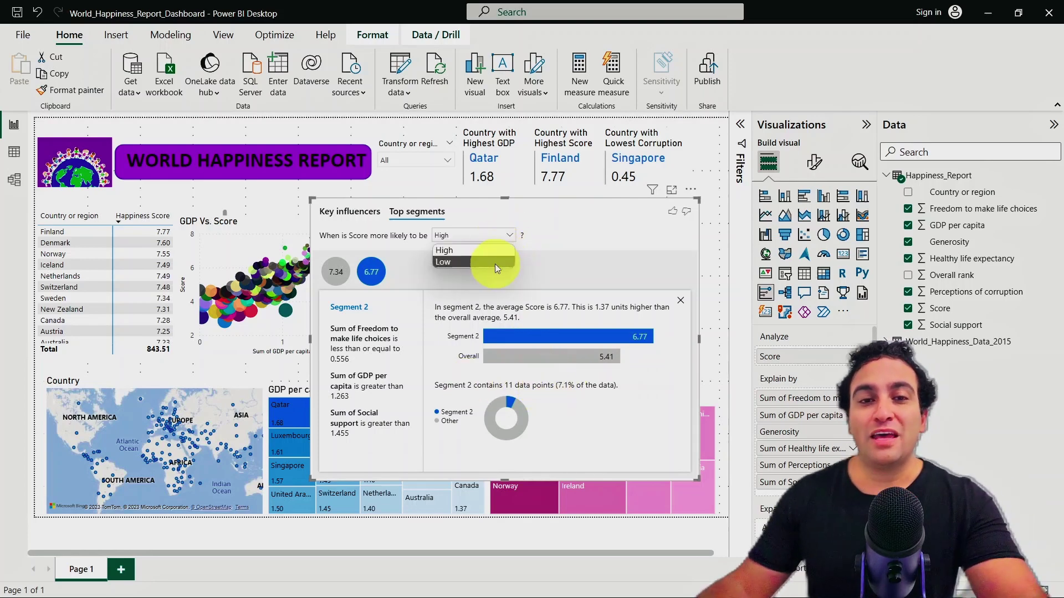
{"action": "left_click", "coordinate": [494, 262]}
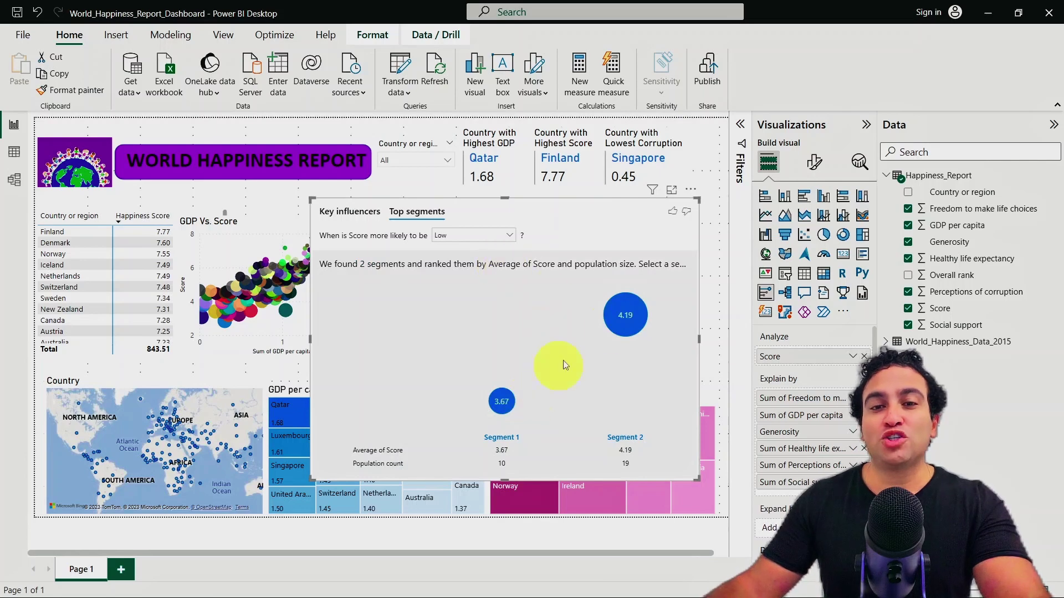
{"action": "left_click", "coordinate": [504, 403]}
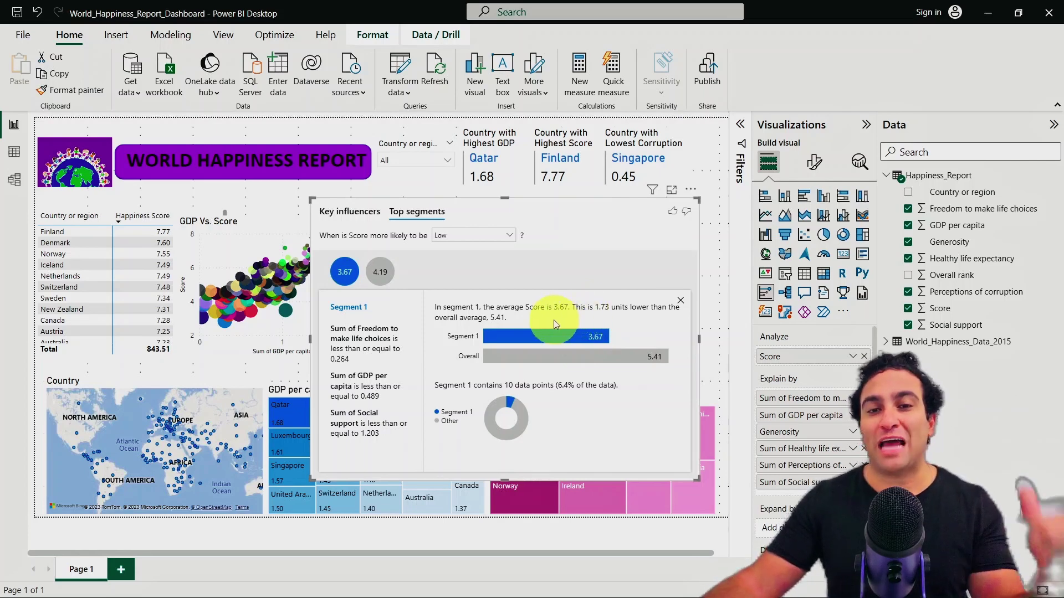
{"action": "left_click", "coordinate": [380, 271]}
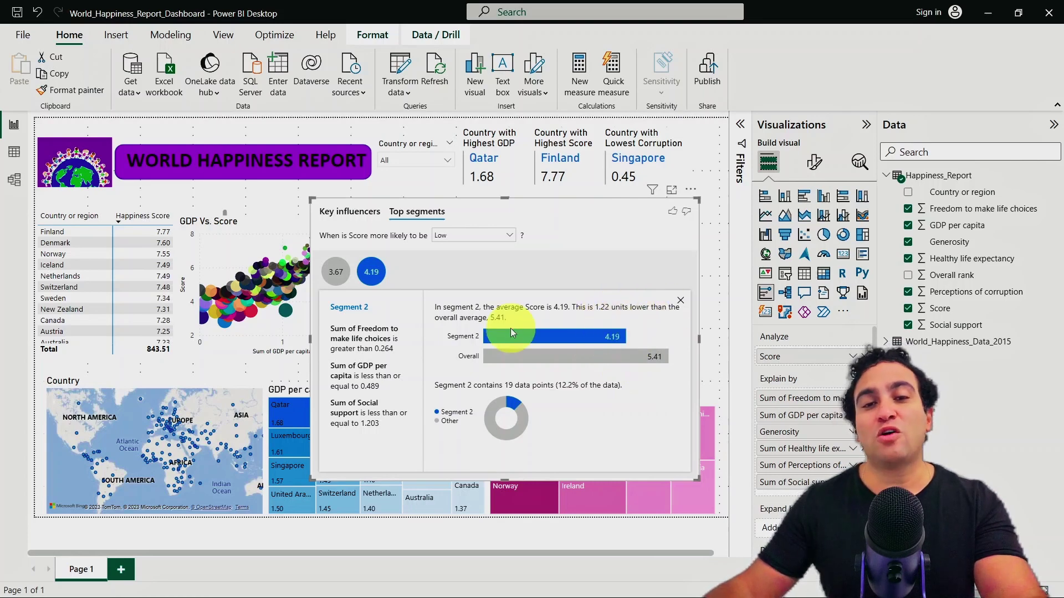
{"action": "left_click", "coordinate": [358, 214]}
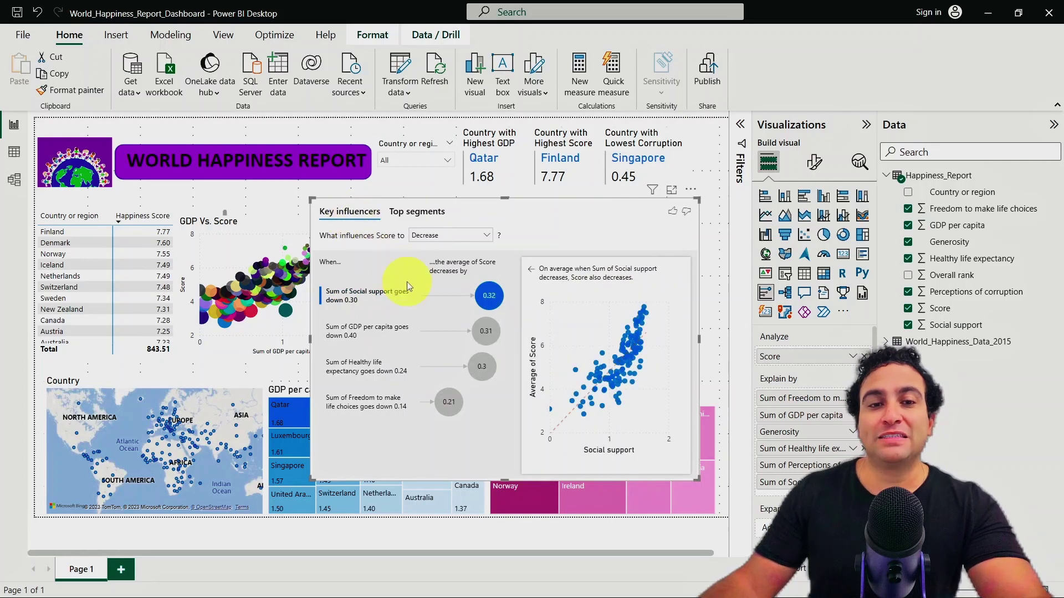
- View GDP per capita and Healthy life expectancy details, then shrink the visual to a compact tile
{"action": "left_click", "coordinate": [486, 332]}
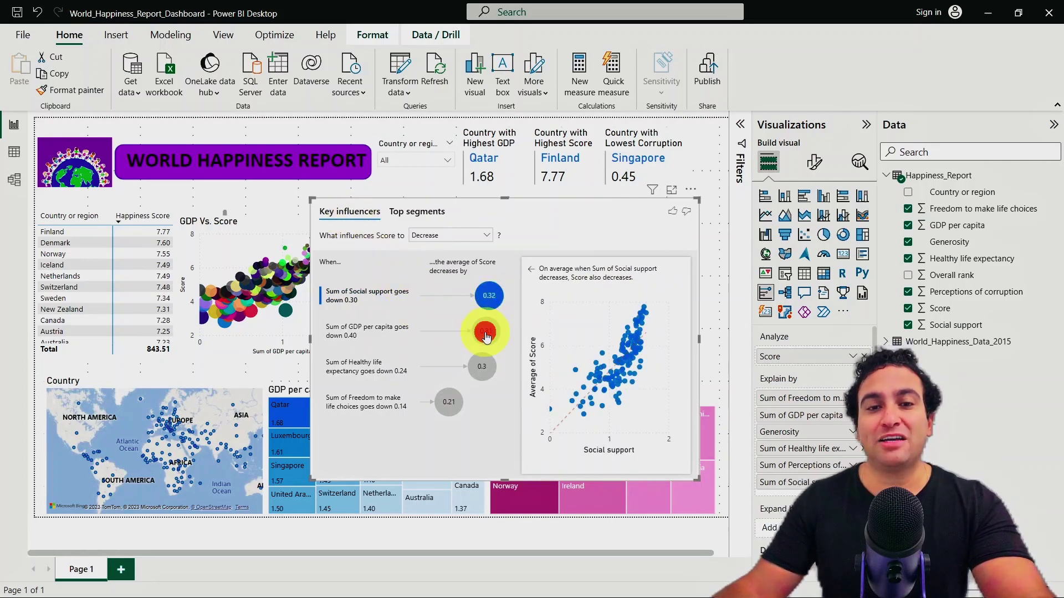
{"action": "left_click", "coordinate": [483, 366]}
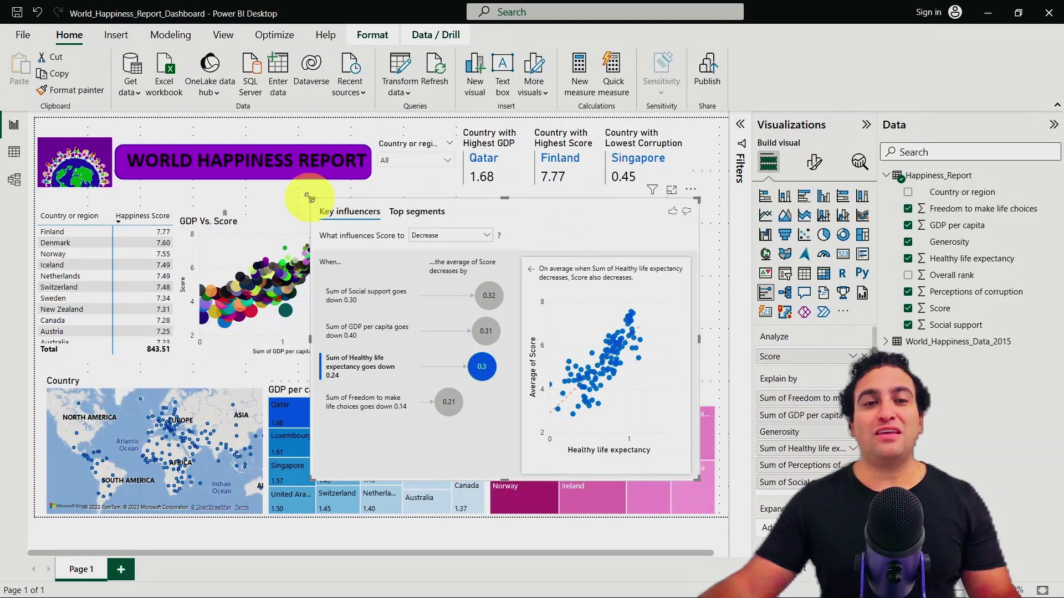
{"action": "left_click_drag", "start_coordinate": [309, 198], "coordinate": [651, 203]}
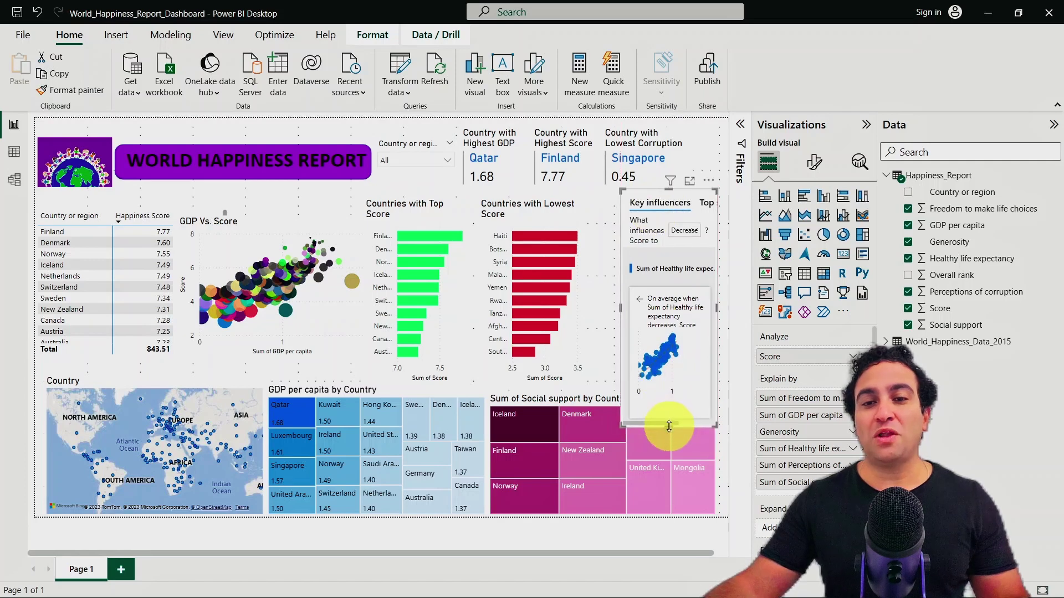
{"action": "left_click_drag", "start_coordinate": [672, 423], "coordinate": [672, 374]}
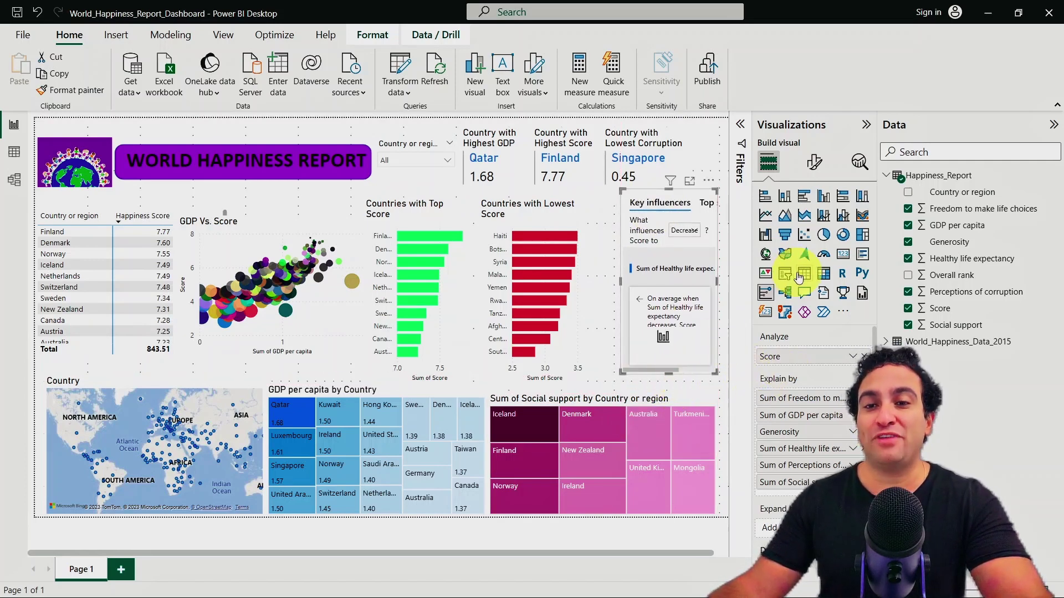
- Add a Q&A visual, move it over the bar charts and enlarge it
{"action": "left_click", "coordinate": [595, 320]}
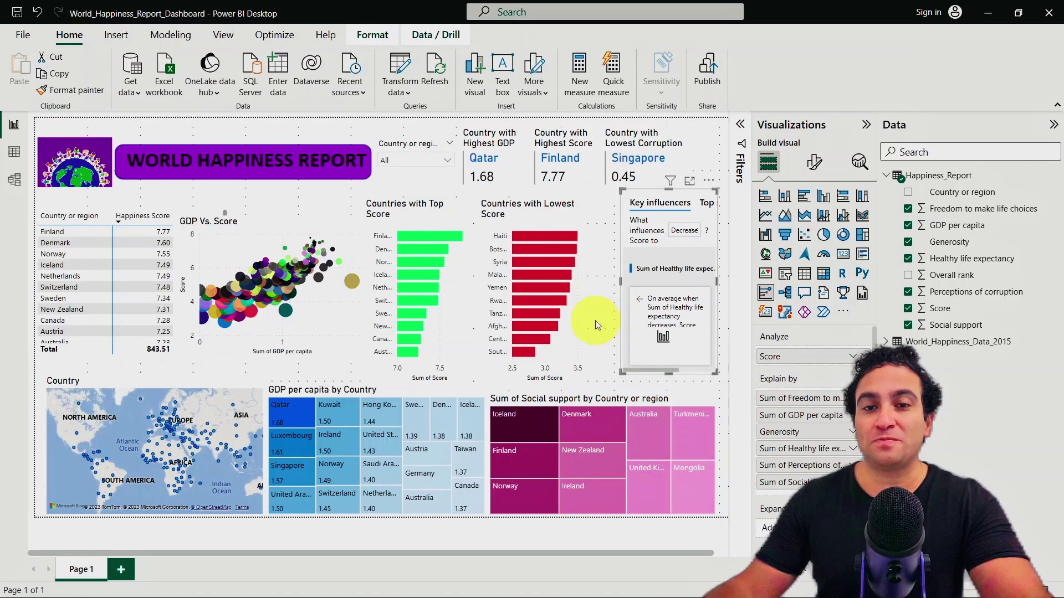
{"action": "left_click", "coordinate": [805, 296]}
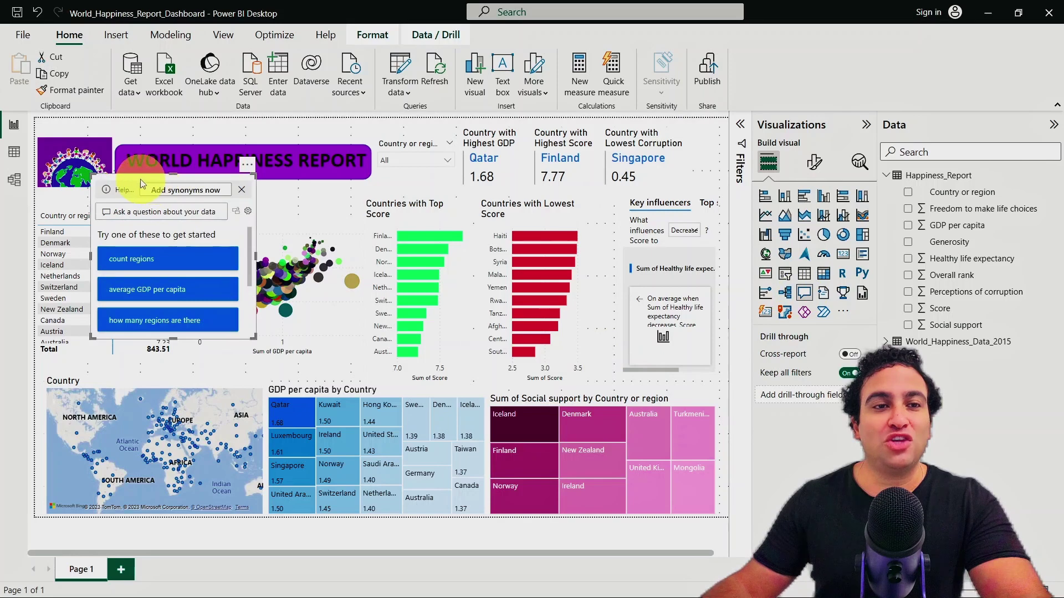
{"action": "left_click_drag", "start_coordinate": [151, 179], "coordinate": [604, 232]}
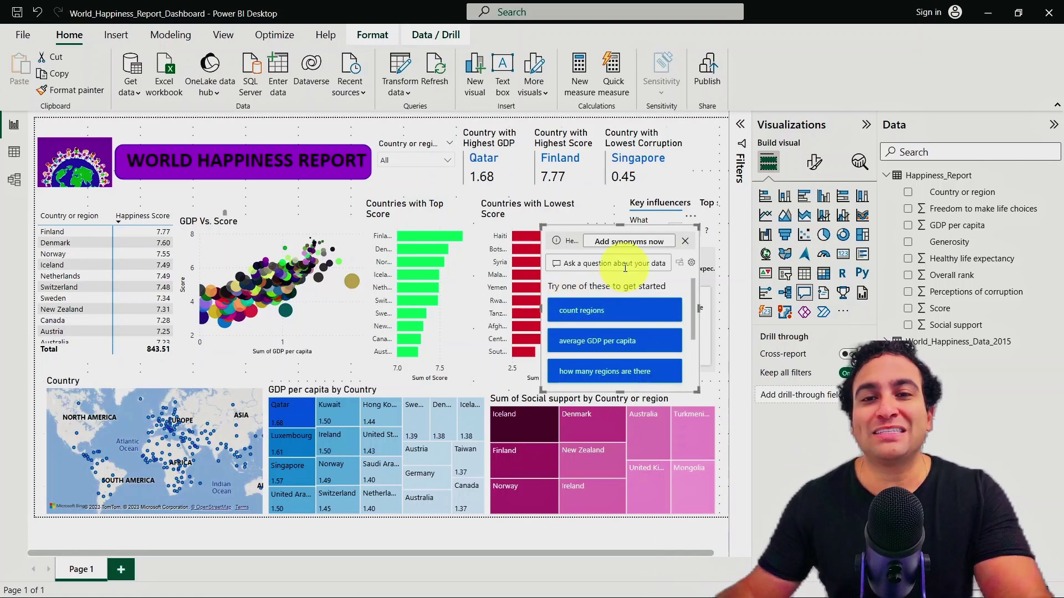
{"action": "left_click_drag", "start_coordinate": [543, 392], "coordinate": [333, 463]}
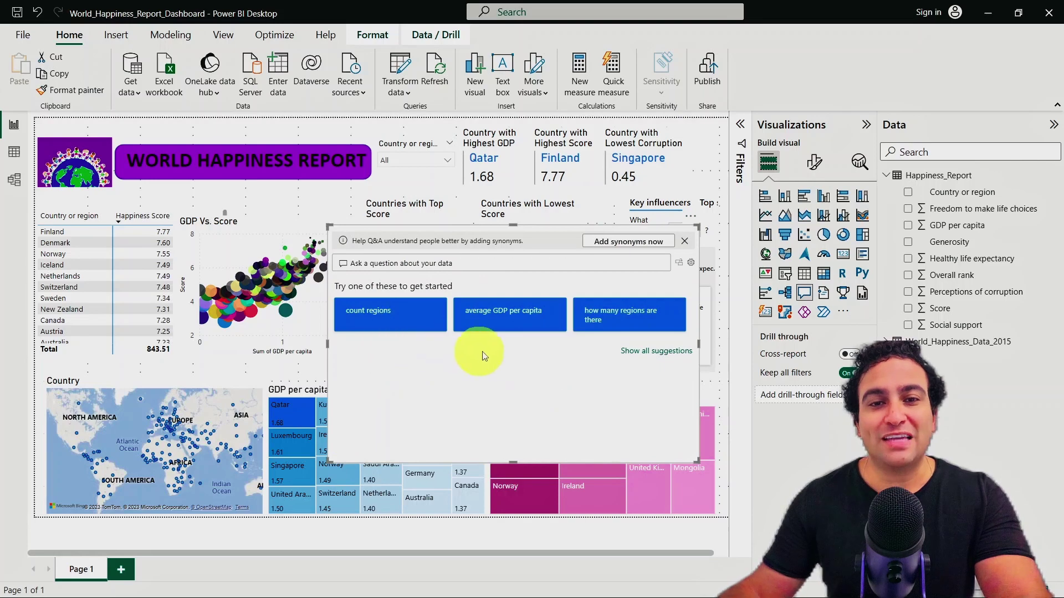
- Ask Q&A for average GDP per capita (0.91), then change it to the maximum (1.68)
{"action": "left_click", "coordinate": [510, 331]}
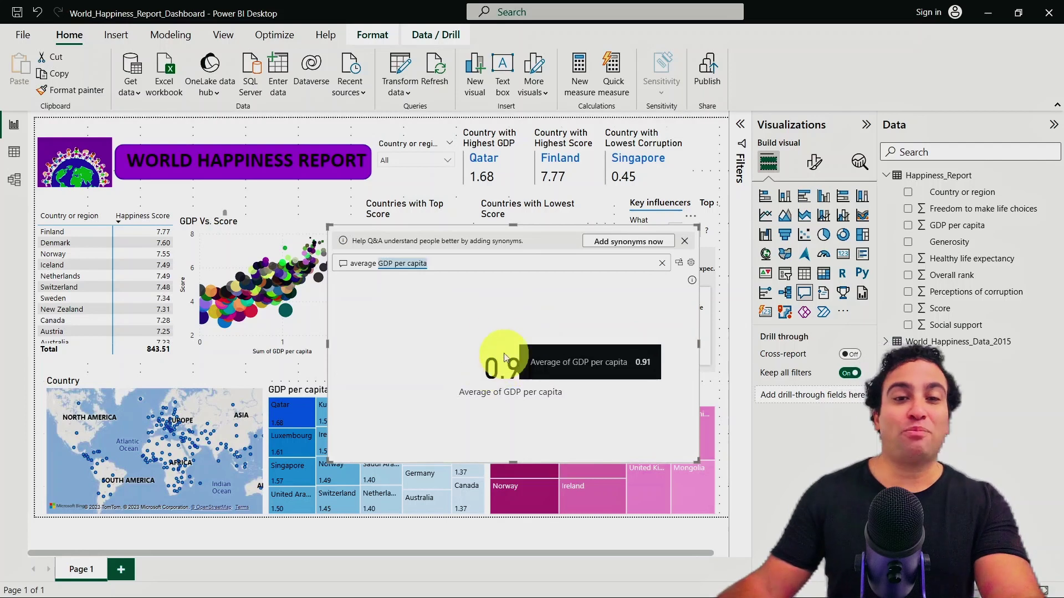
{"action": "double_click", "coordinate": [359, 264]}
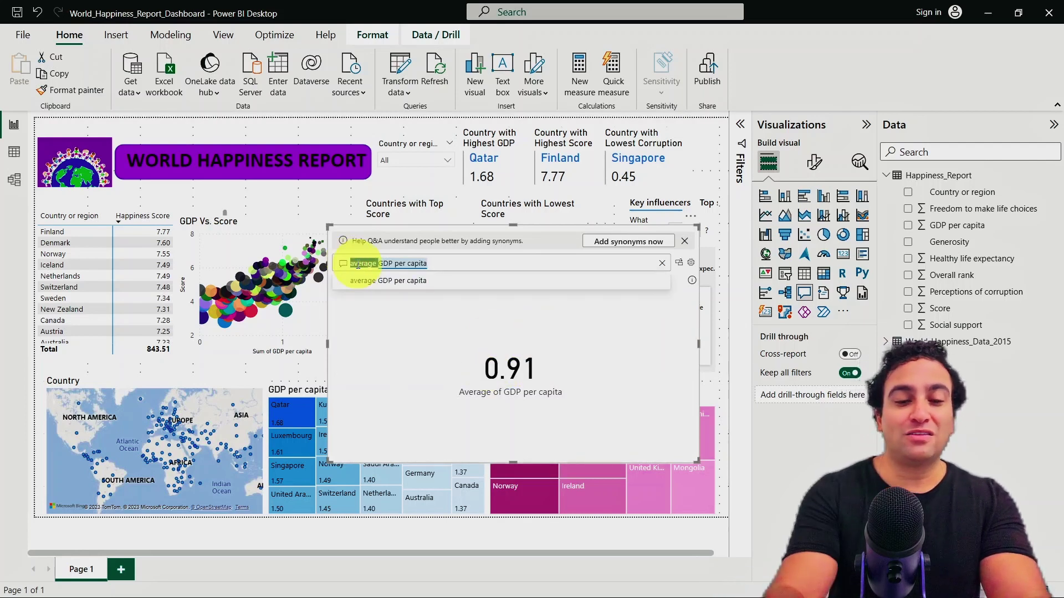
{"action": "type", "text": "what is the maximum"}
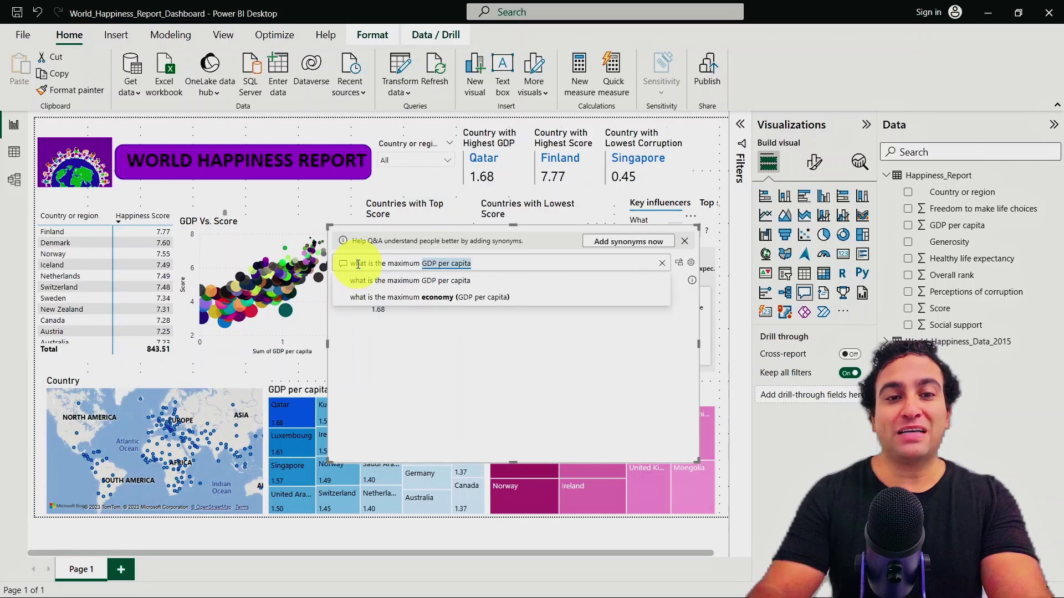
{"action": "left_click", "coordinate": [428, 282]}
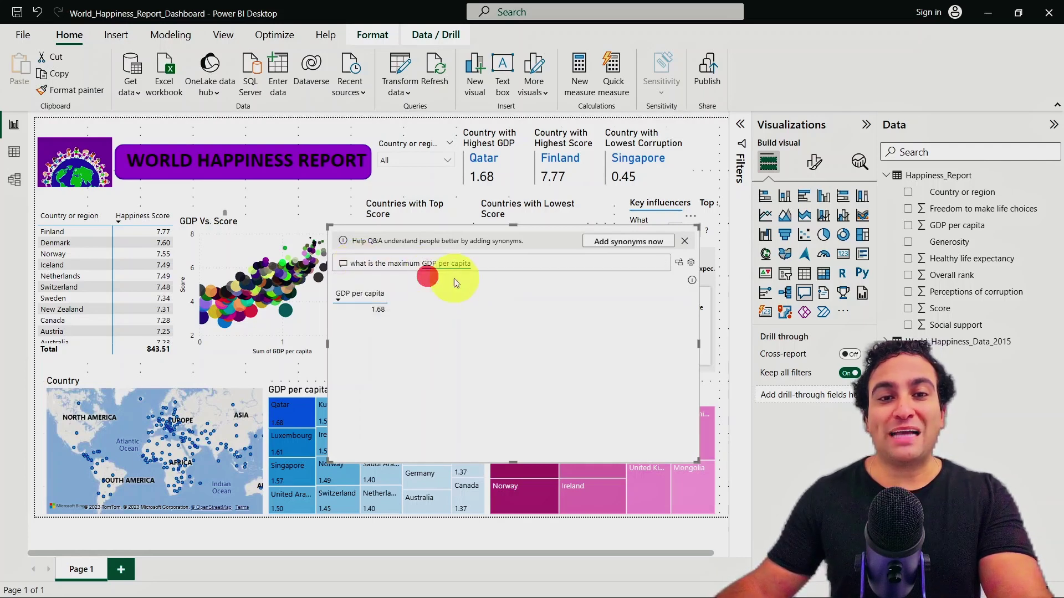